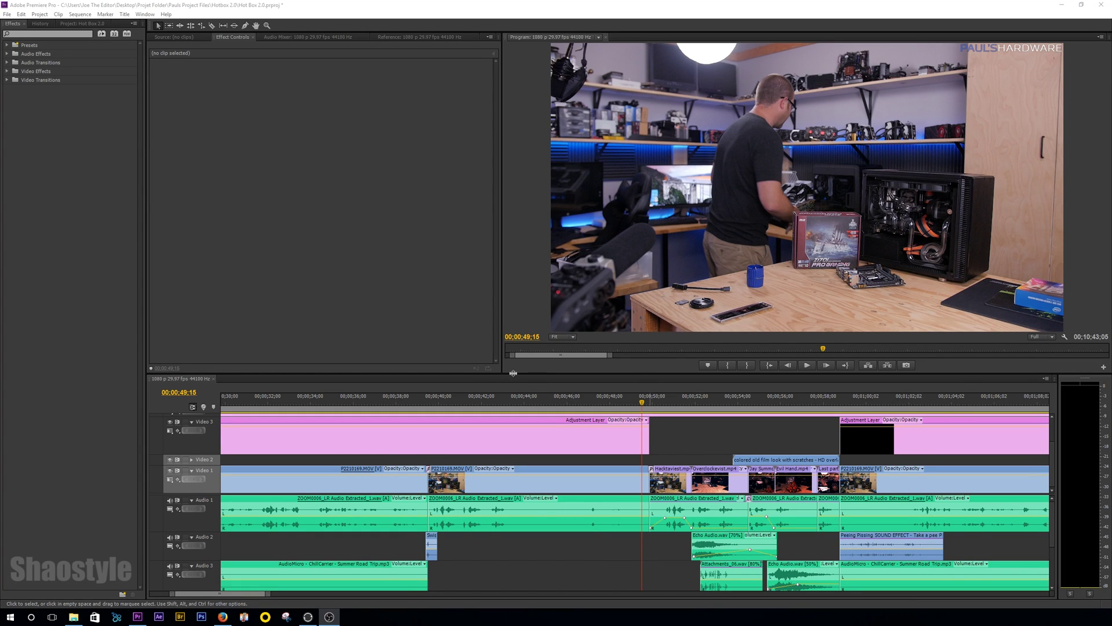
- Raise the divider above the Timeline panel so more video and audio tracks fit in view
drag(504, 372, 511, 330)
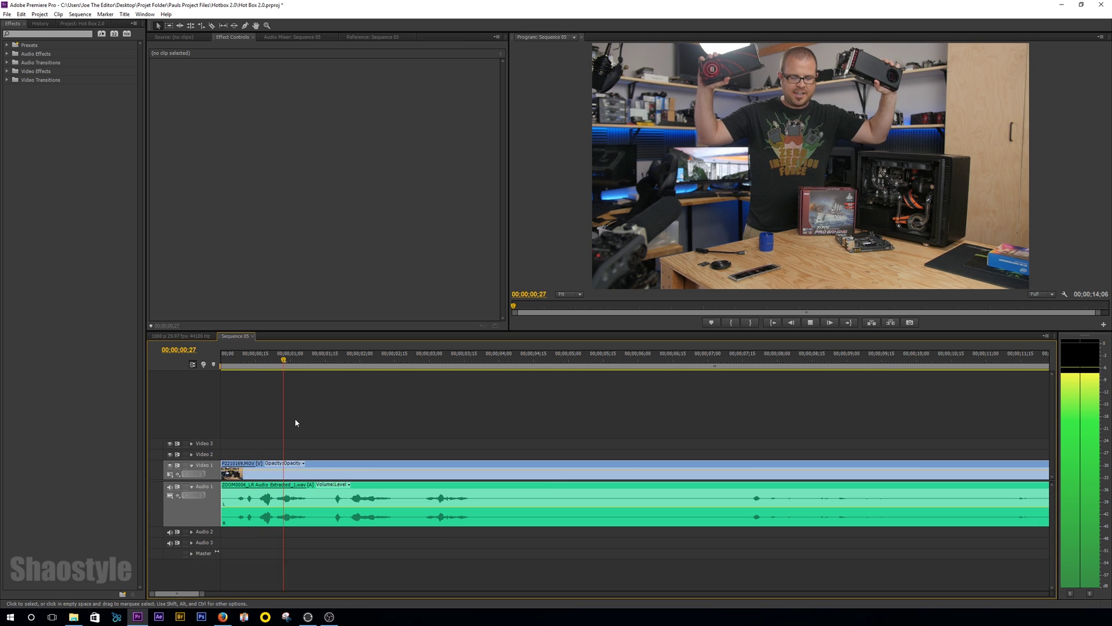
- Preview the opening four seconds of Sequence 05 and stop playback
key(space)
key(space)
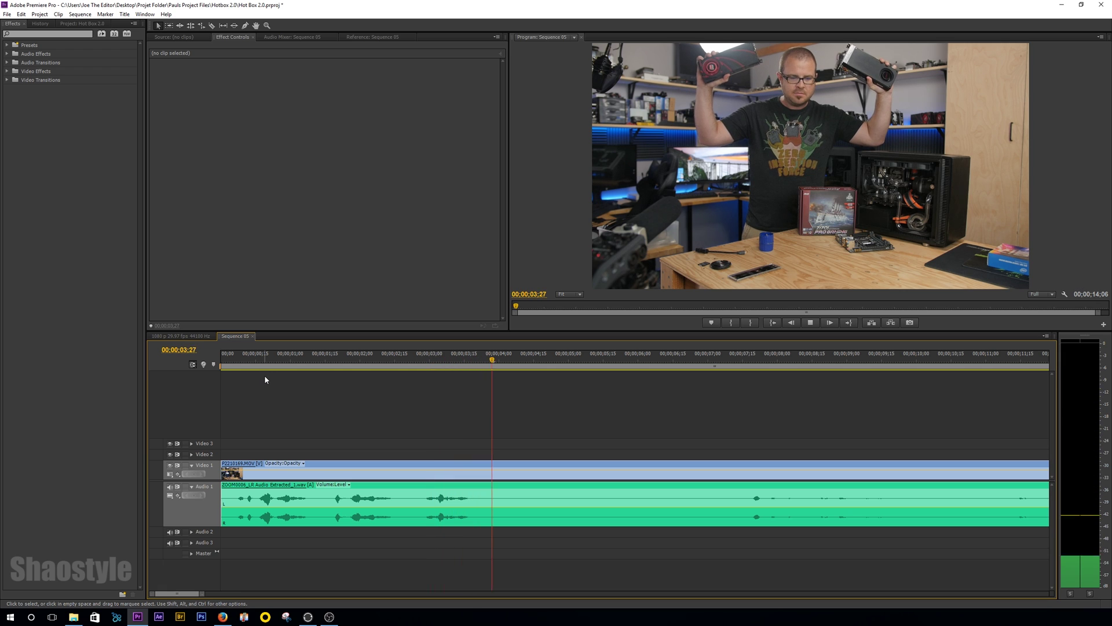
key(space)
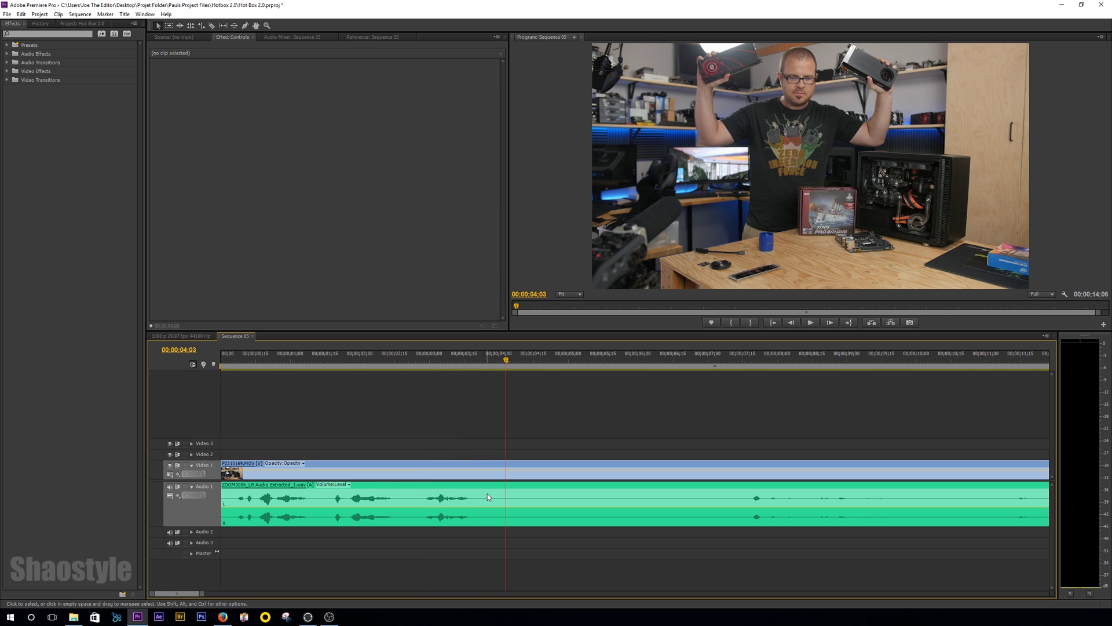
- Find the Reverb effect and apply it to the selected dialogue clip
click(488, 493)
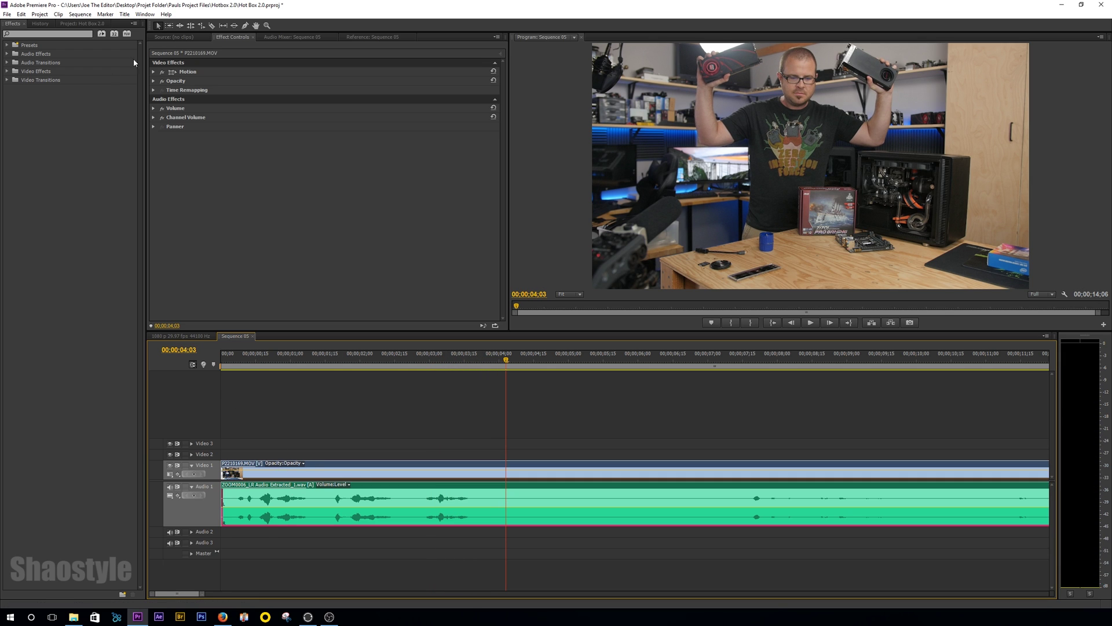
click(24, 35)
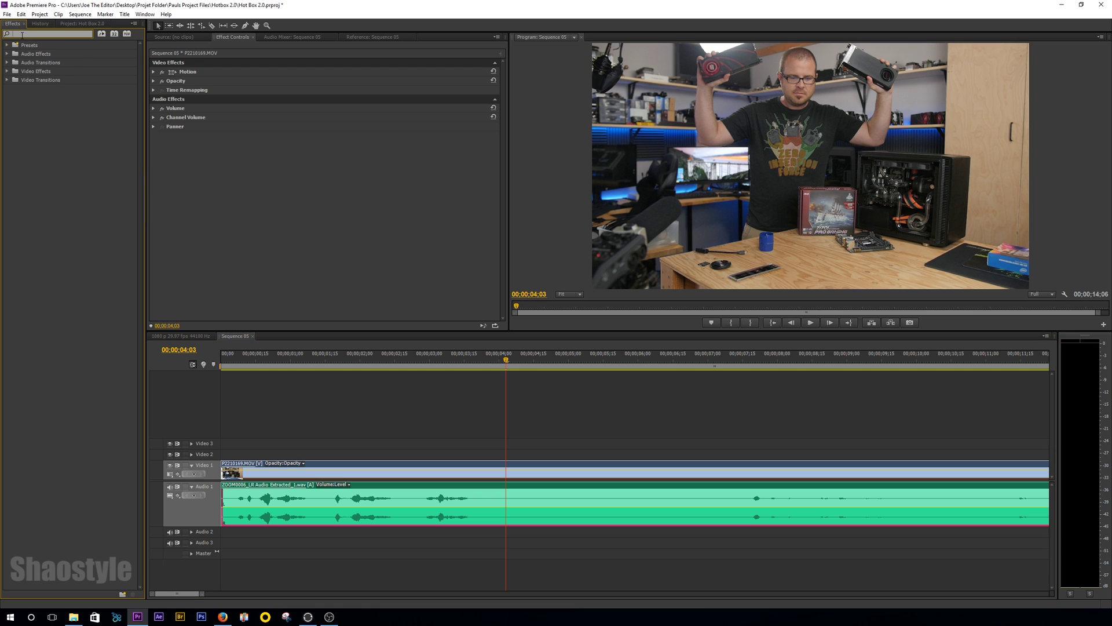
text(rever)
drag(35, 62, 318, 465)
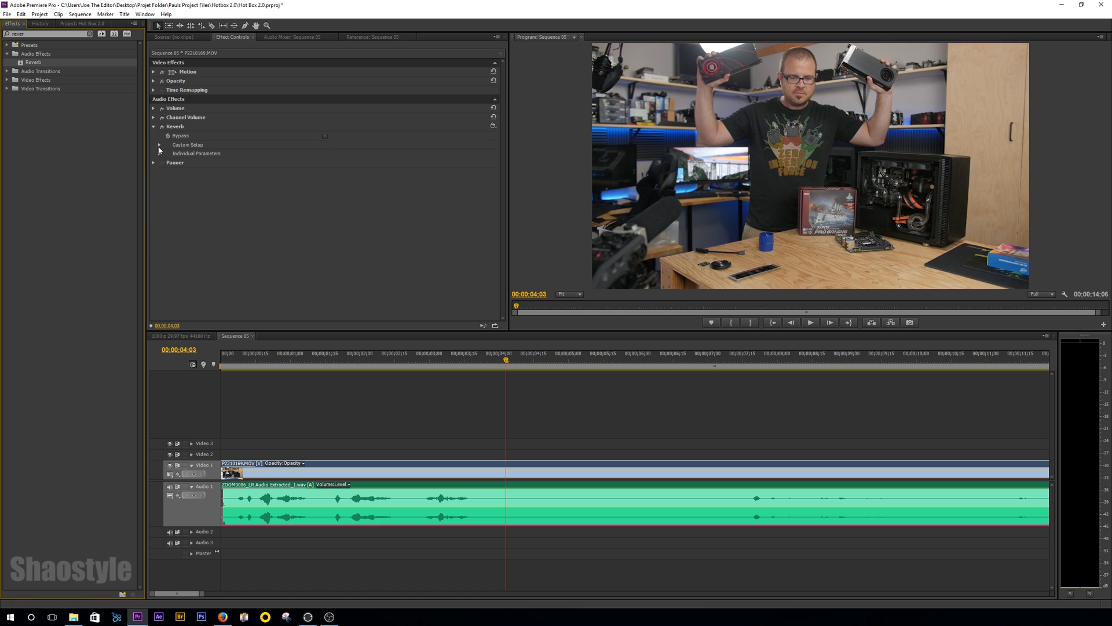
- In Reverb's Custom Setup, set mix to 100% and pre-delay to 100 ms
click(160, 145)
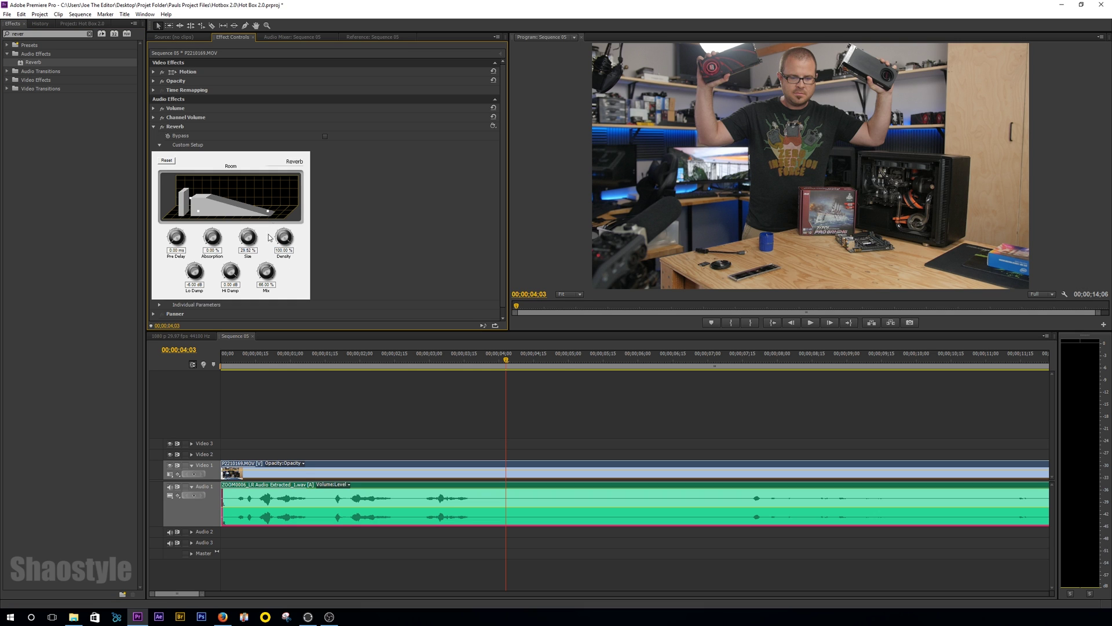
mouse_move(266, 276)
mouse_down()
mouse_move(274, 222)
mouse_move(251, 209)
mouse_up()
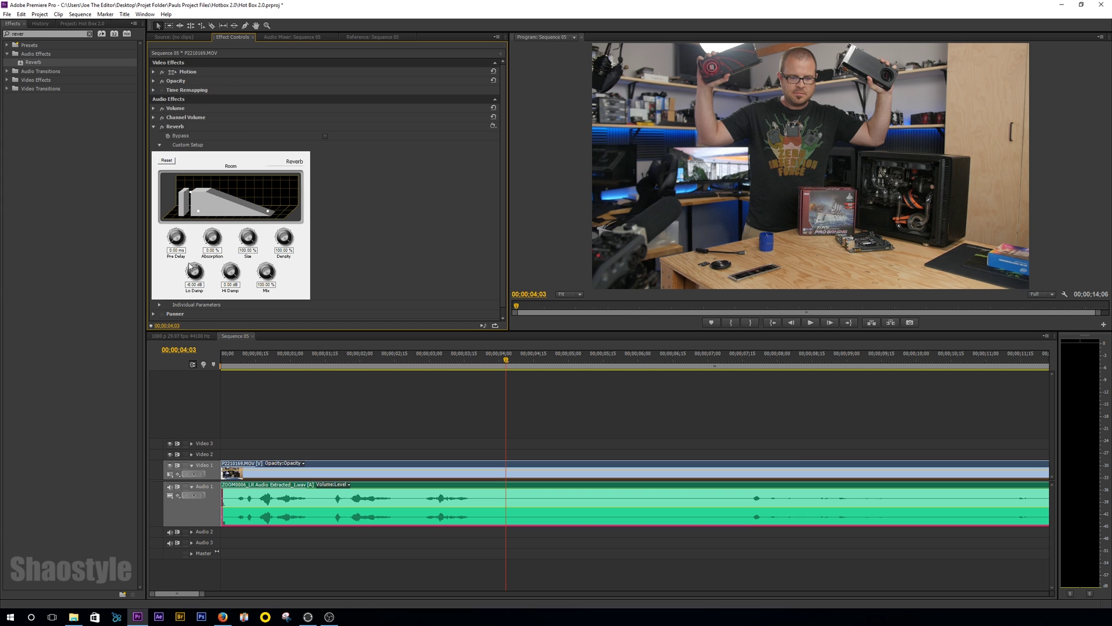
drag(177, 239, 179, 120)
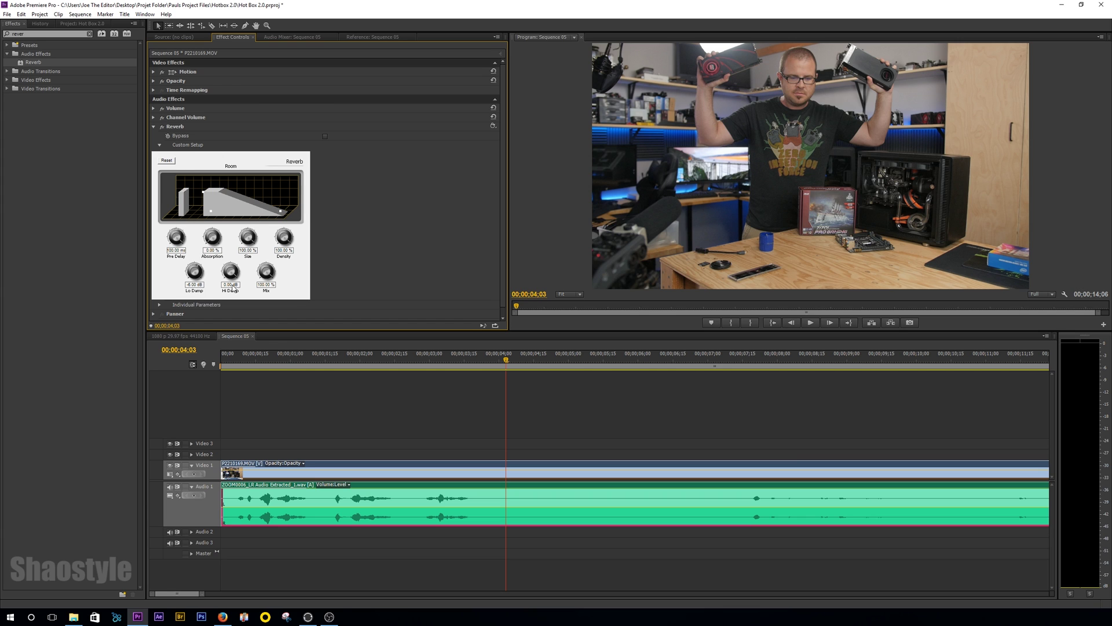
click(287, 354)
key(space)
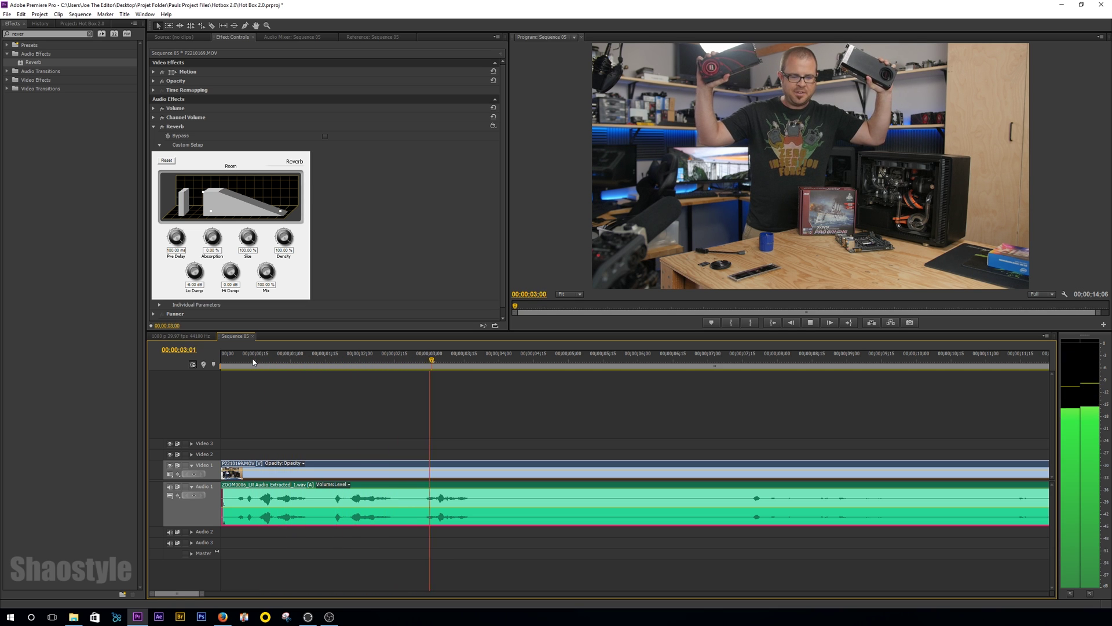
key(space)
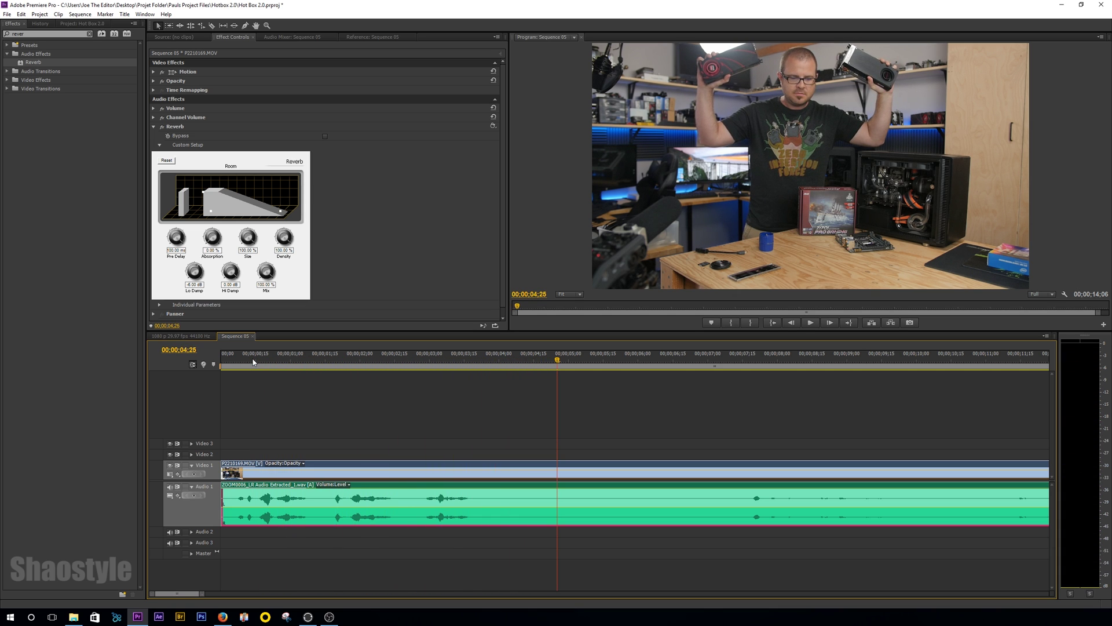
click(418, 360)
key(space)
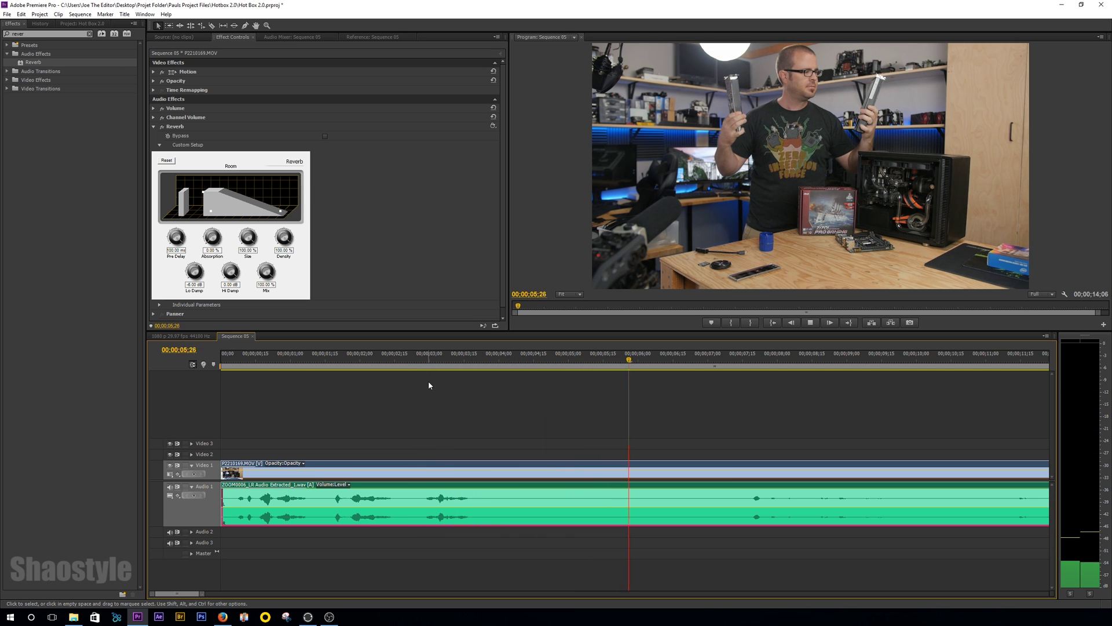
key(space)
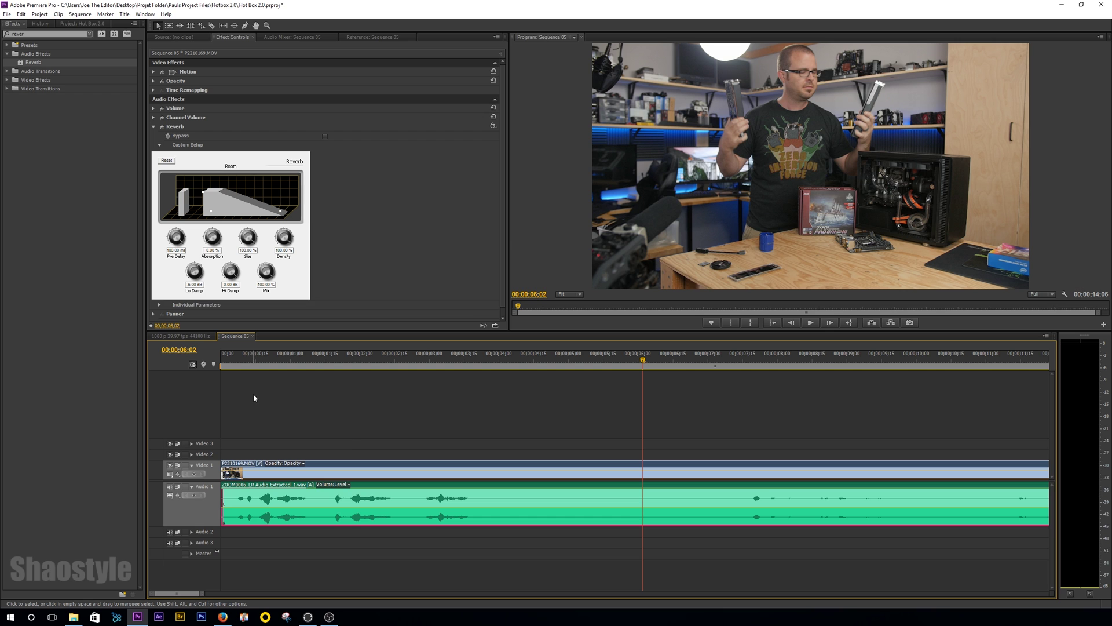
click(238, 363)
key(space)
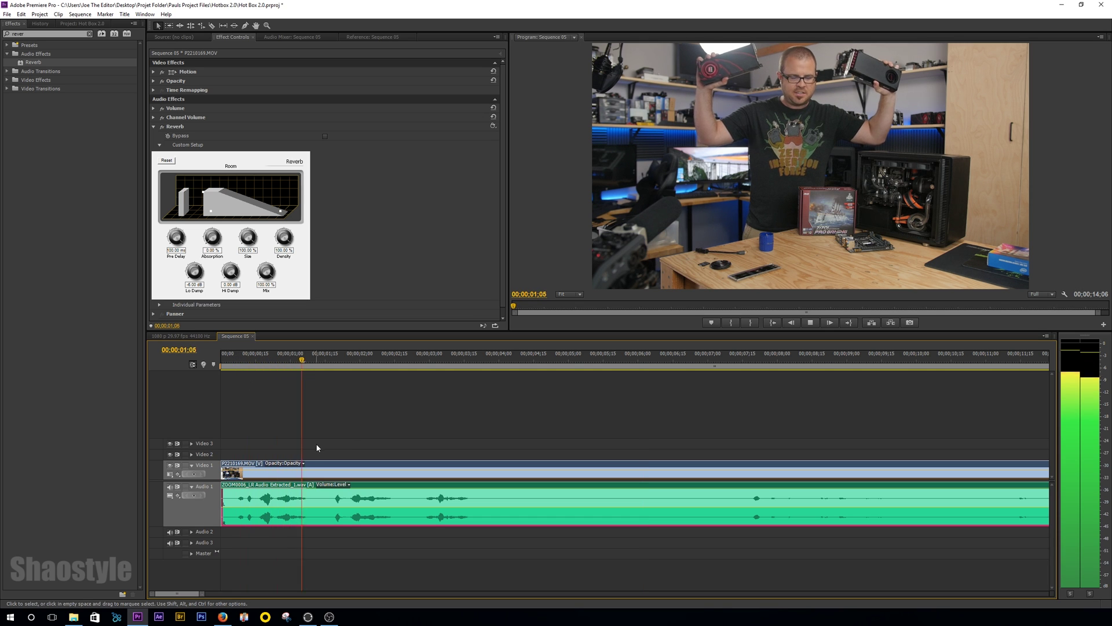
key(space)
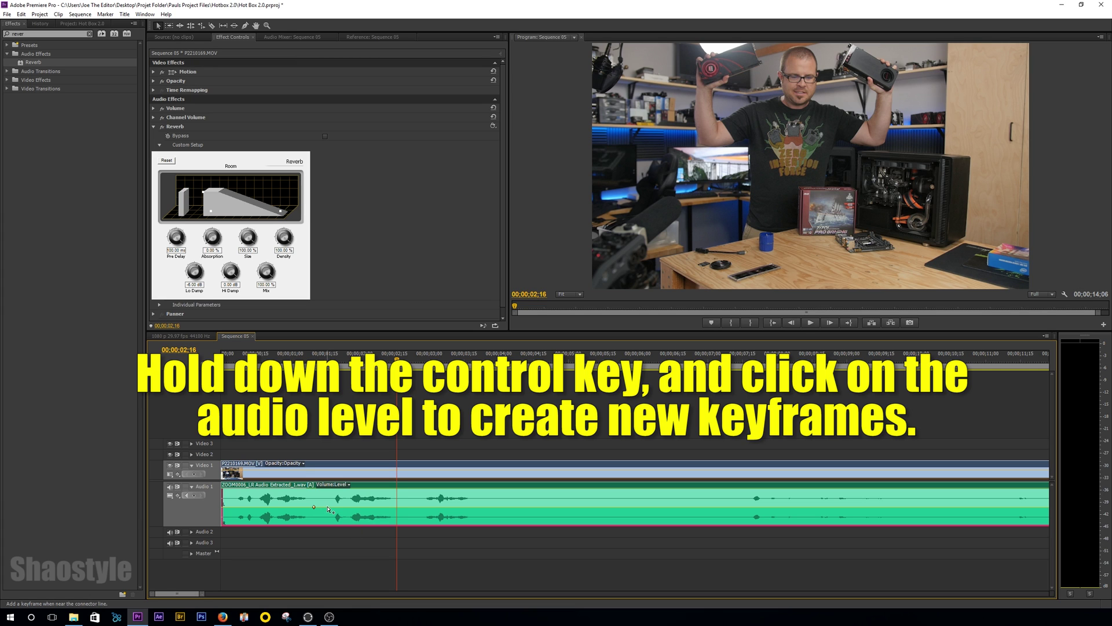
click(265, 356)
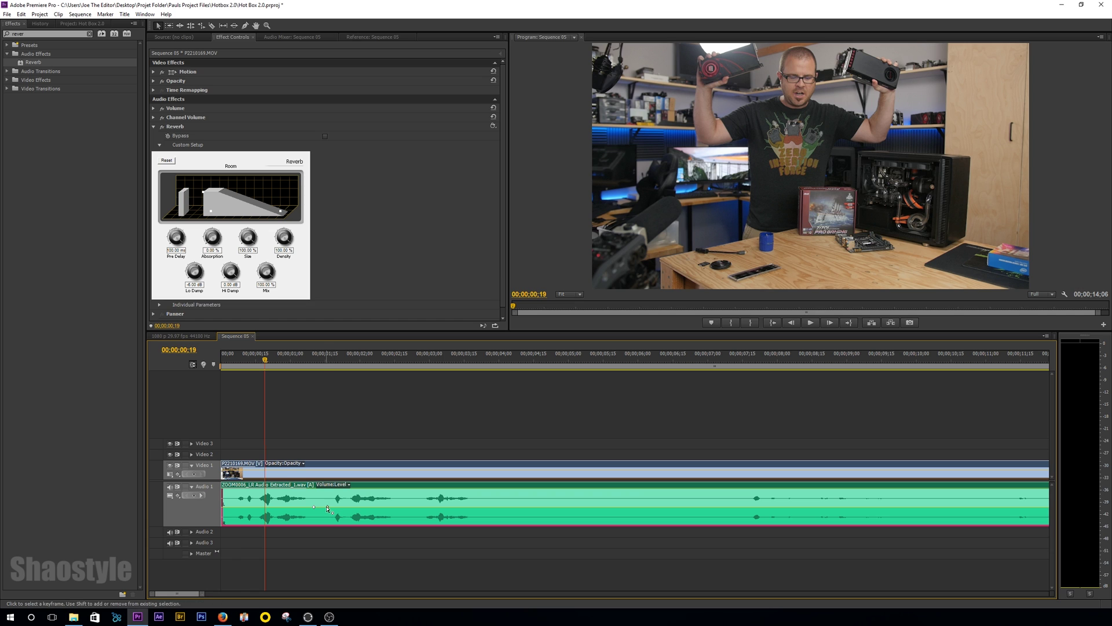
drag(329, 508, 328, 521)
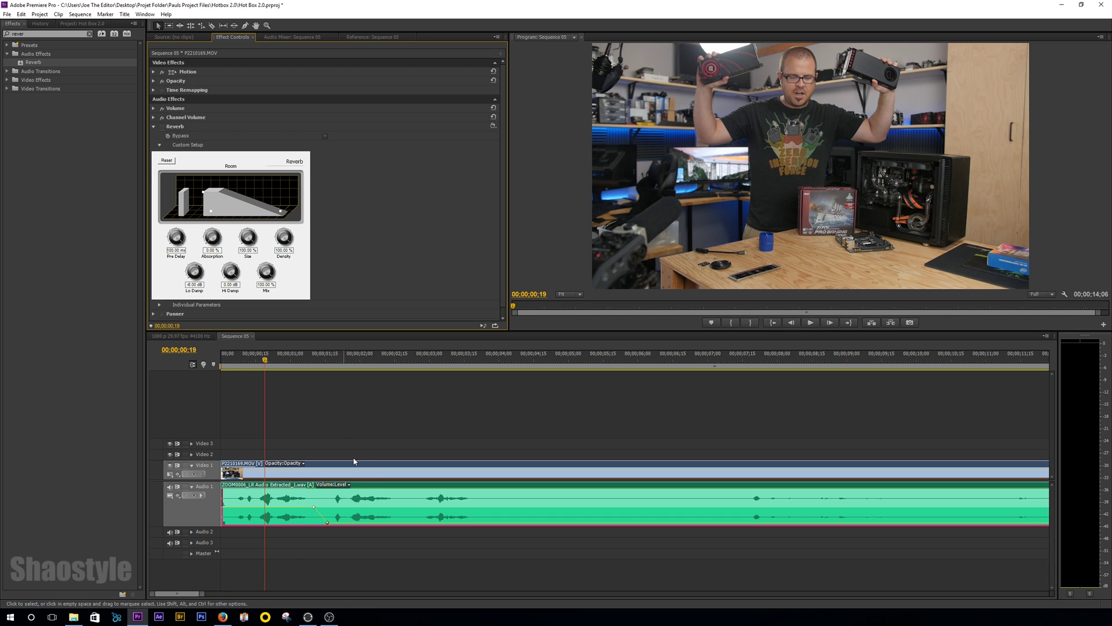
key(space)
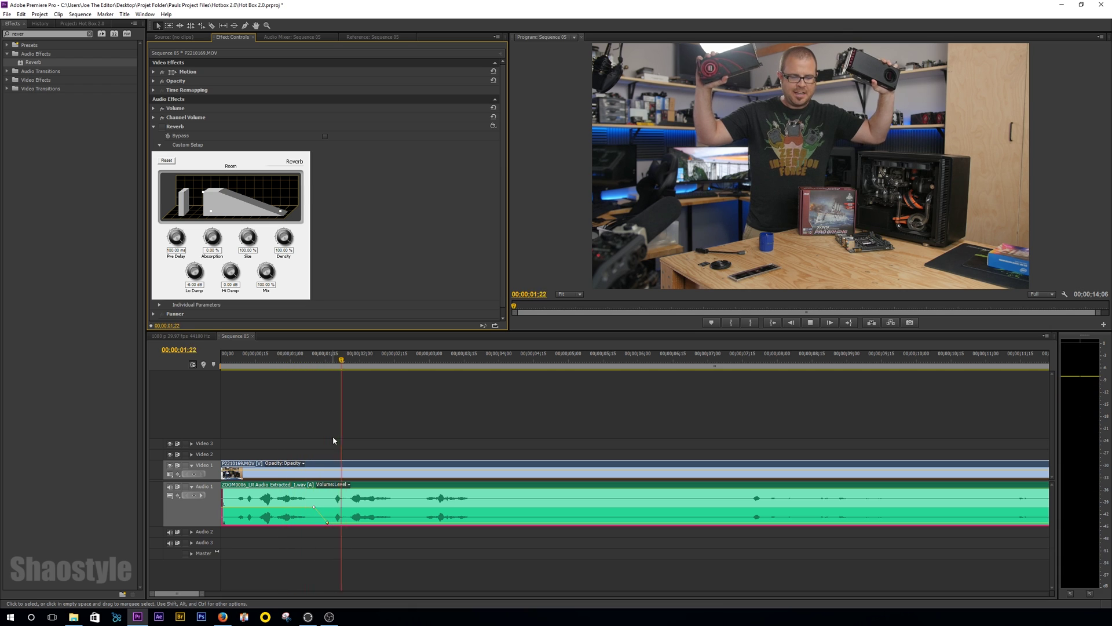
key(space)
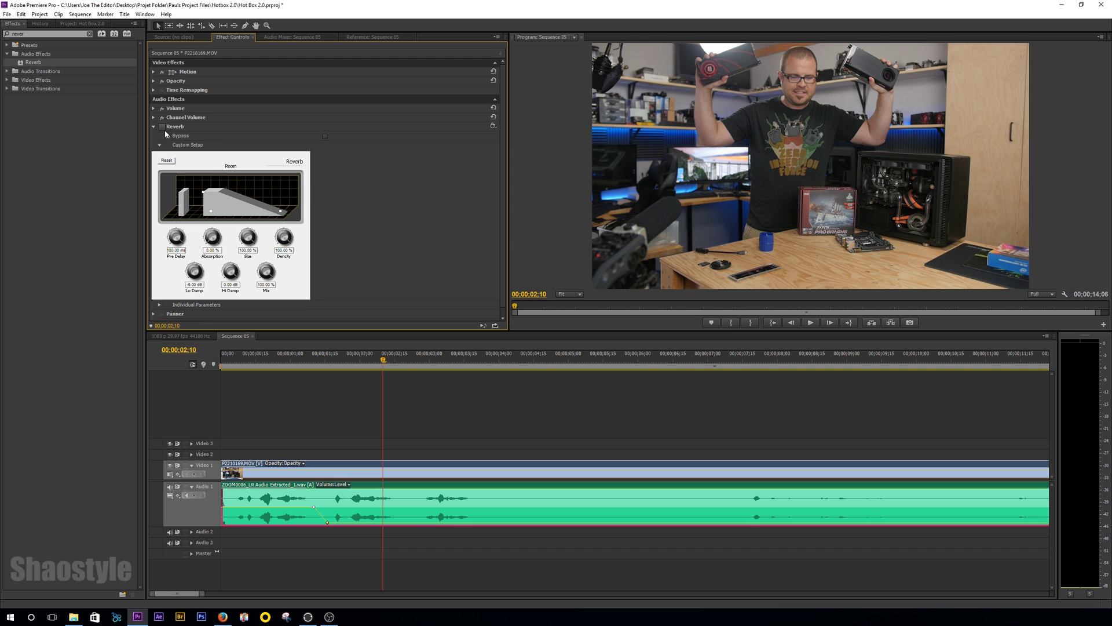
key(Home)
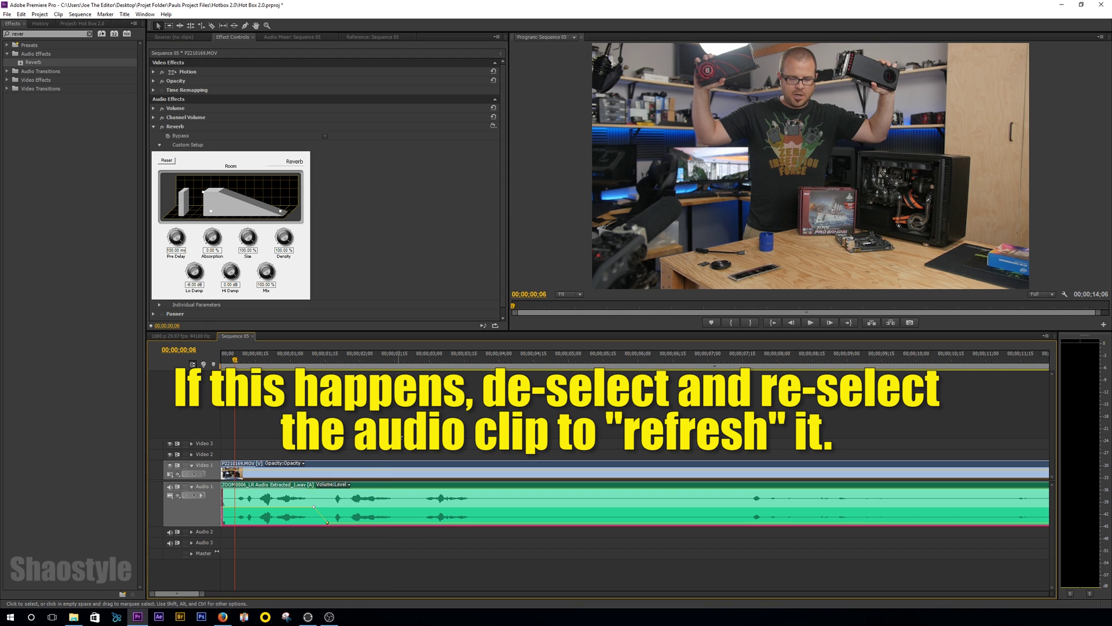
key(space)
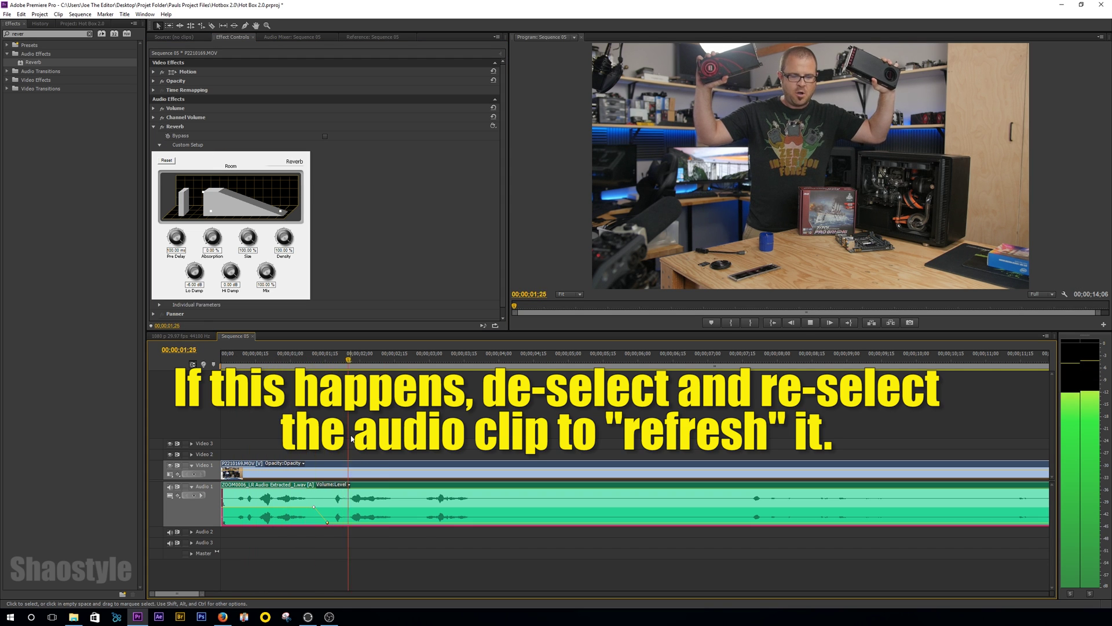
key(space)
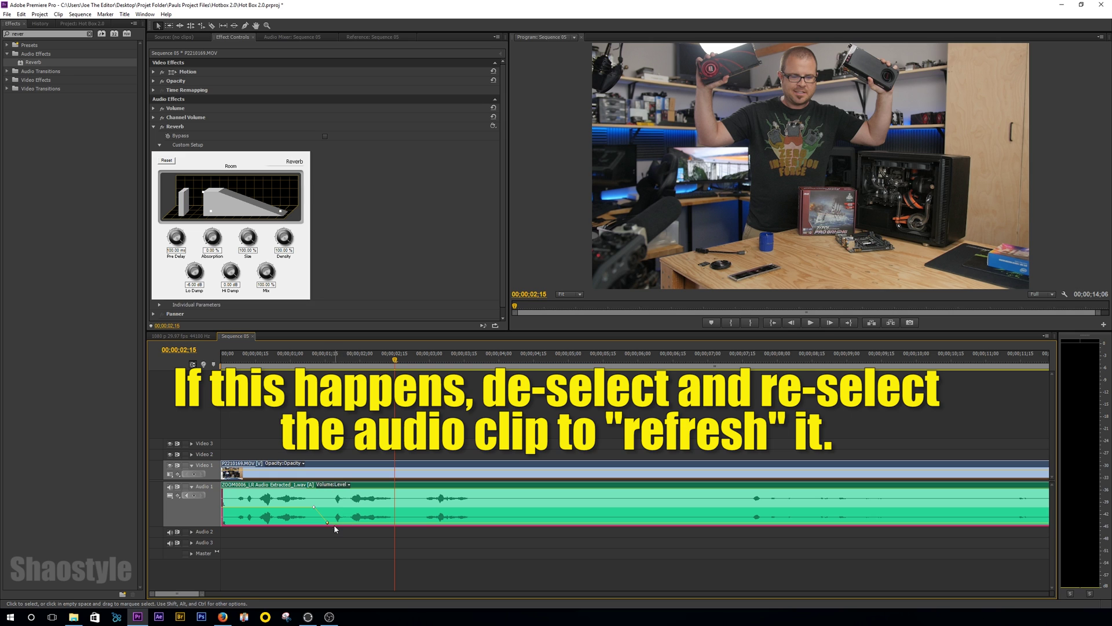
click(230, 354)
key(space)
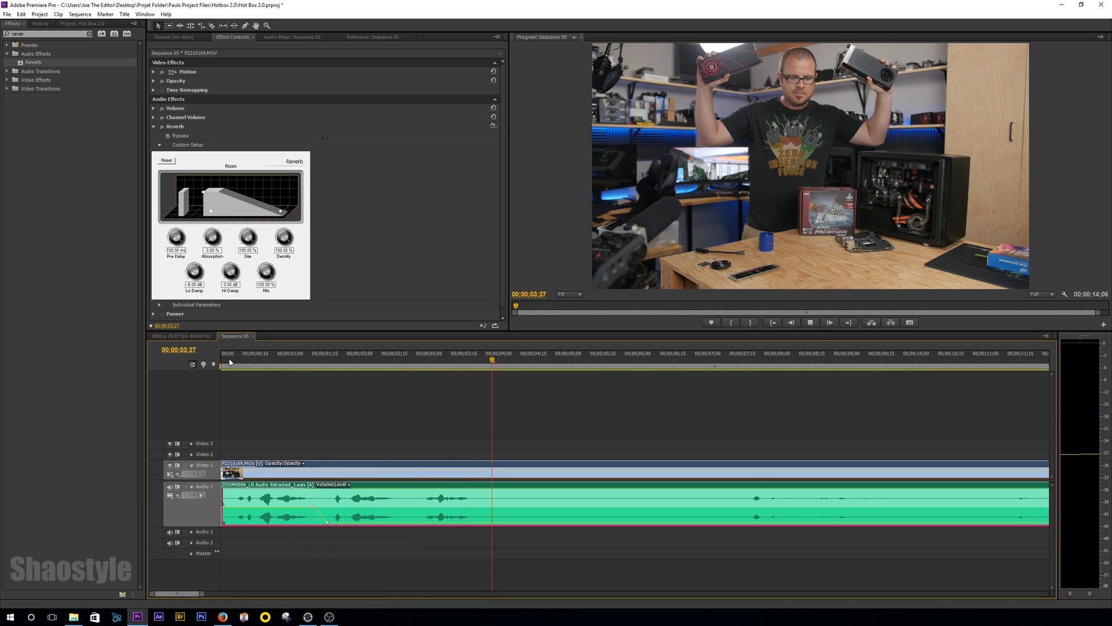
key(space)
key(minus)
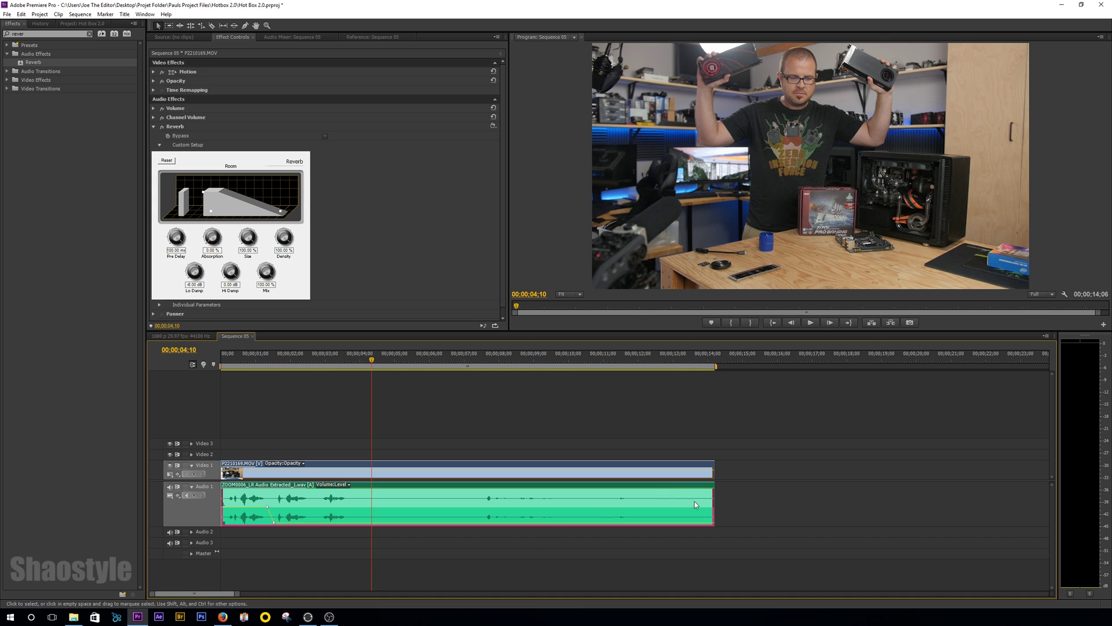
- Trim the clip to about three seconds, preview it, then extend it to about seven seconds
drag(713, 504, 313, 498)
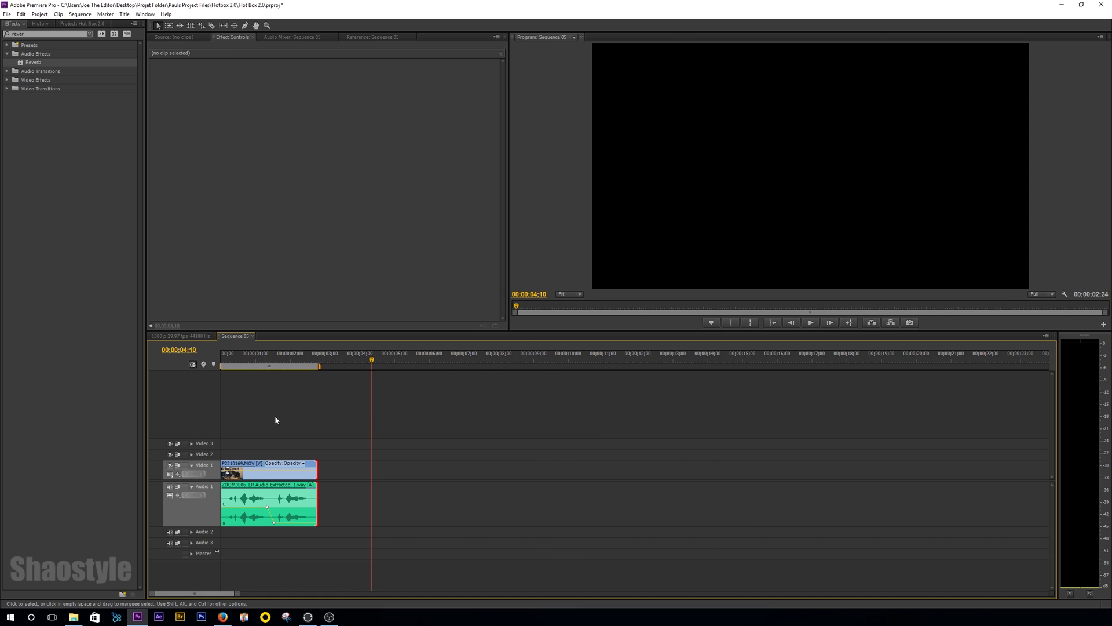
click(244, 354)
key(equal)
key(space)
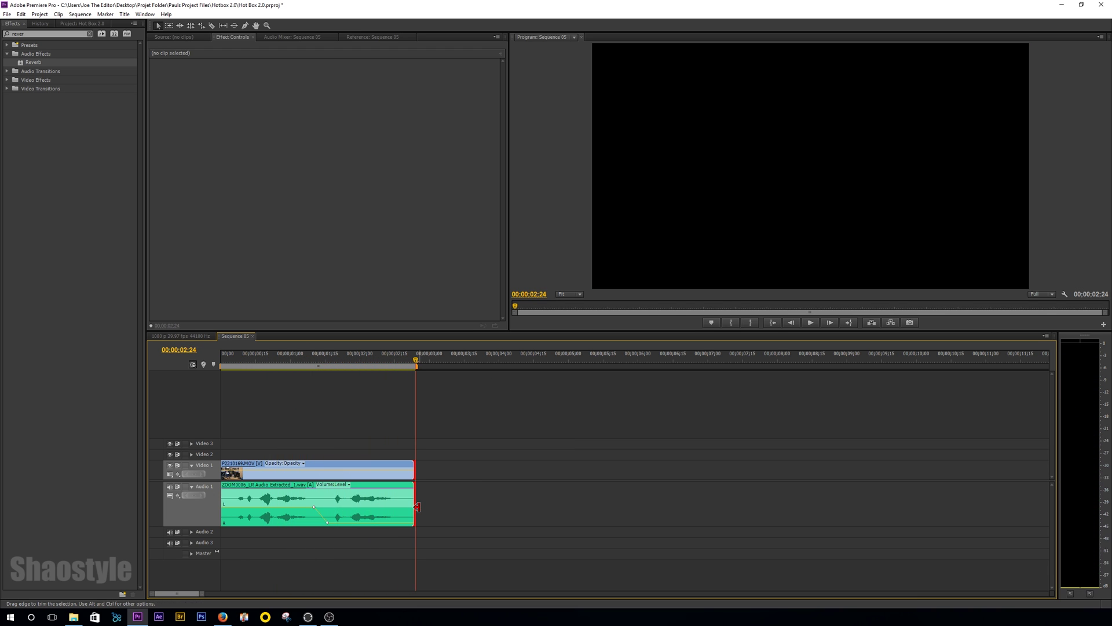
drag(415, 507, 729, 521)
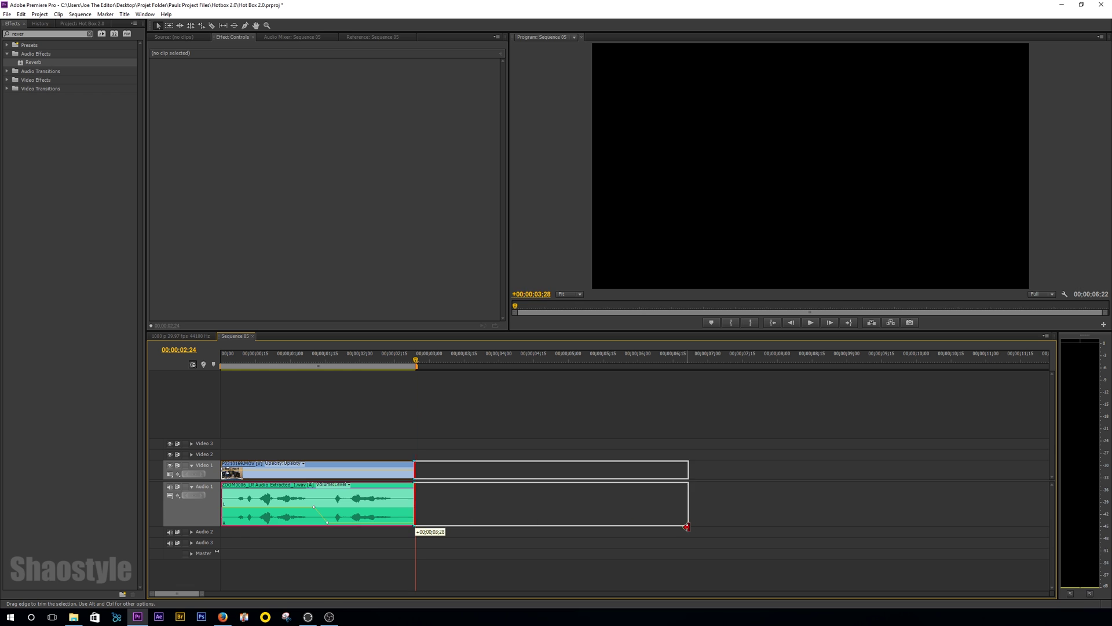
click(272, 356)
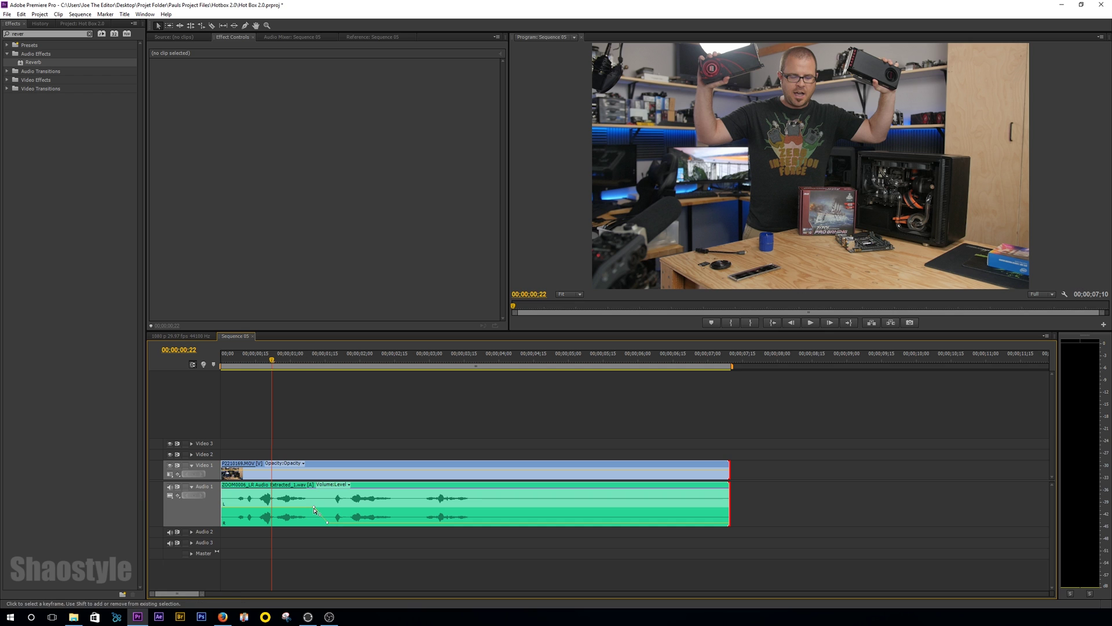
key(equal)
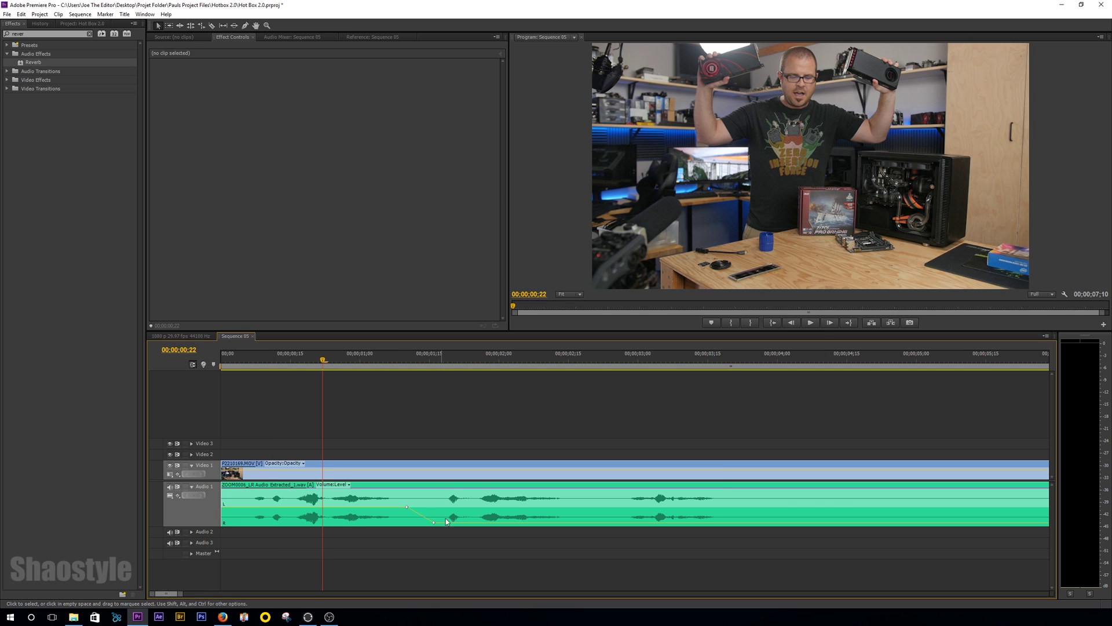
key(space)
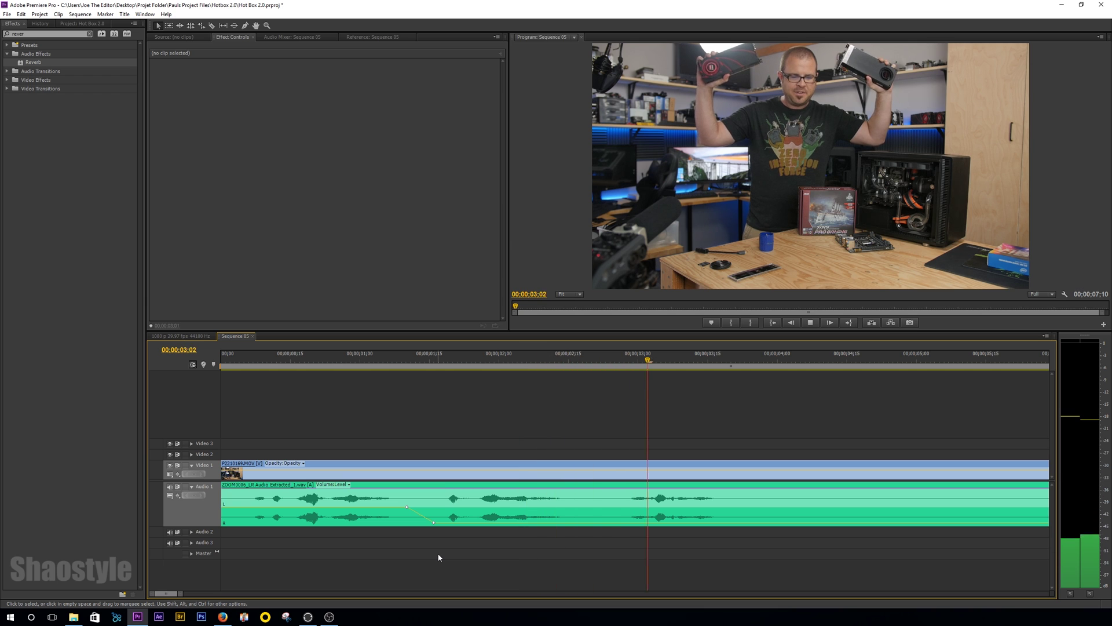
key(space)
key(minus)
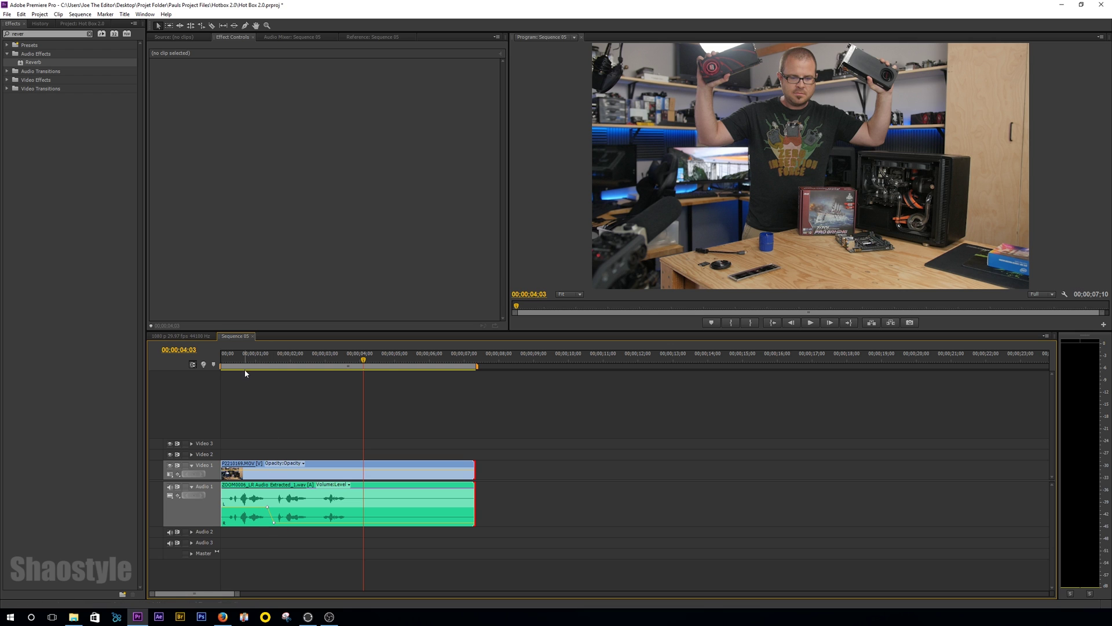
key(equal)
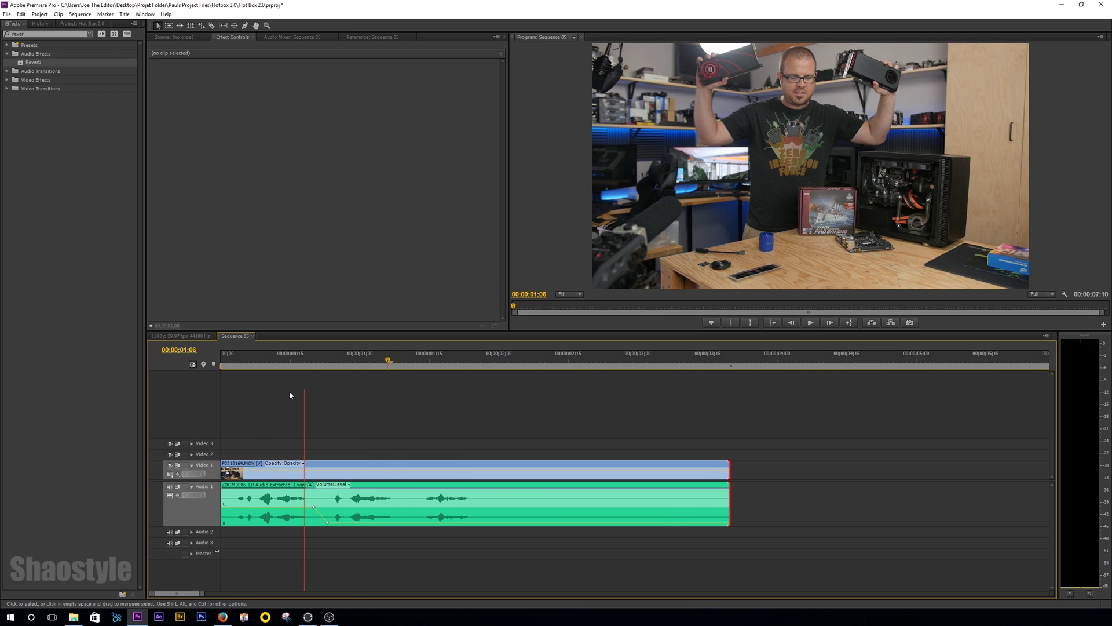
key(equal)
click(388, 501)
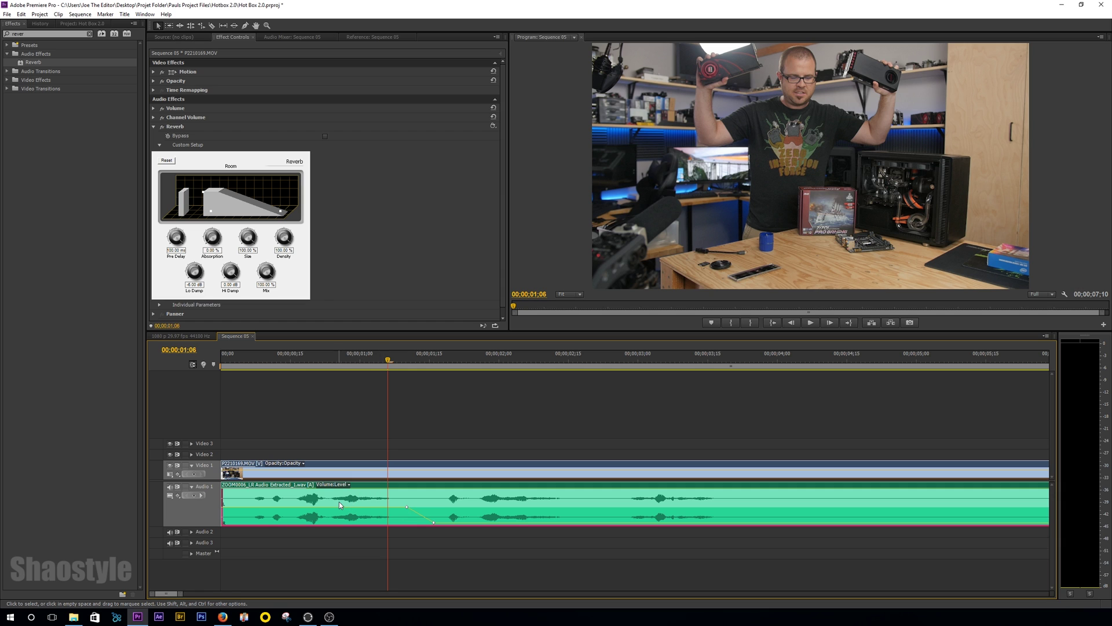
ctrl+click(433, 523)
key(space)
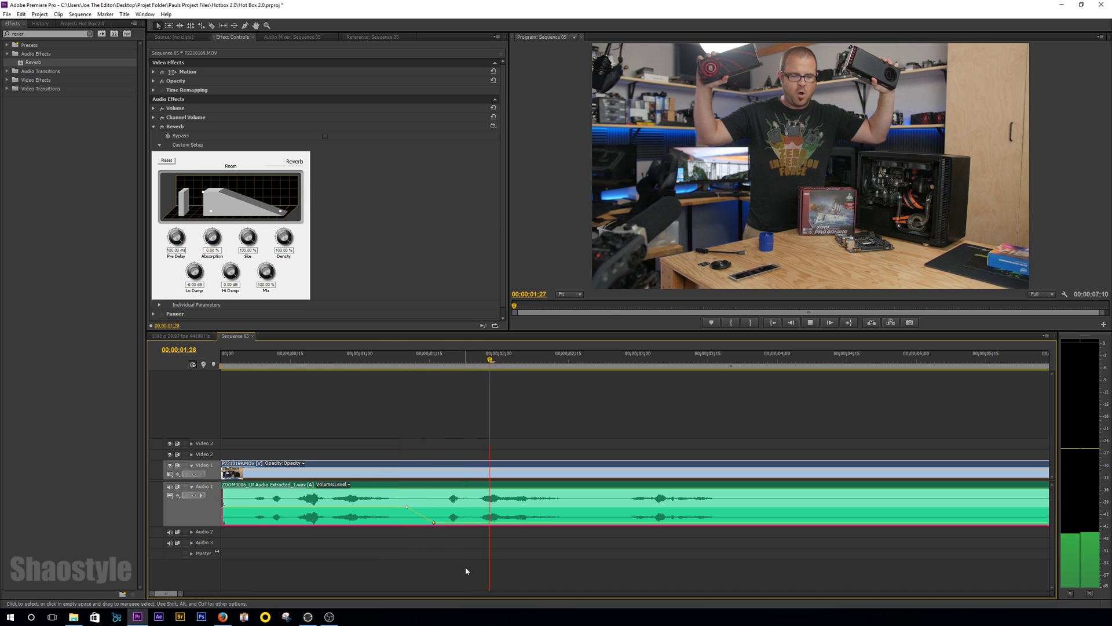